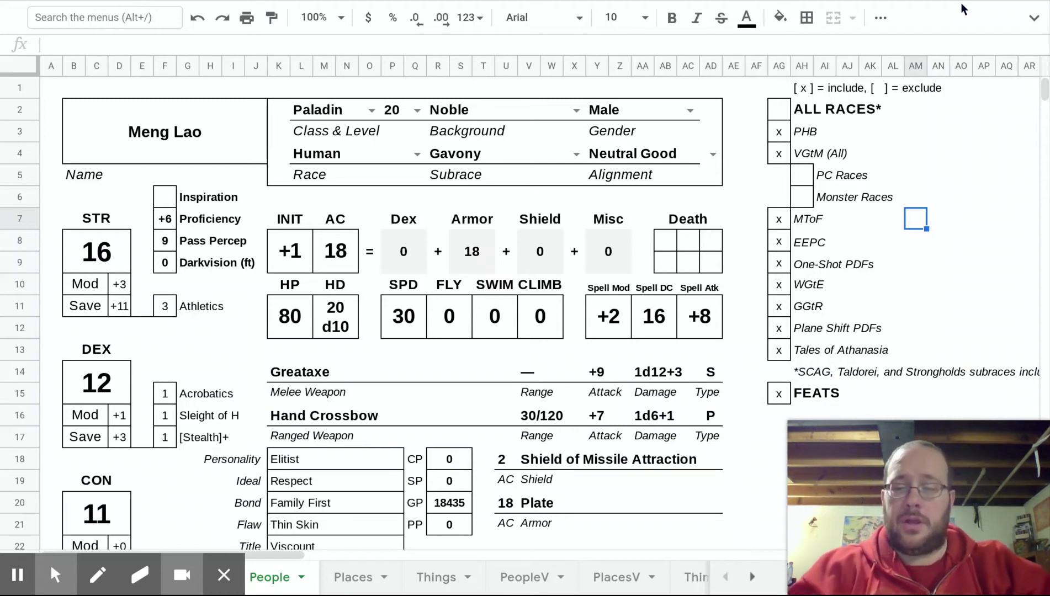
pyautogui.click(371, 110)
pyautogui.click(379, 96)
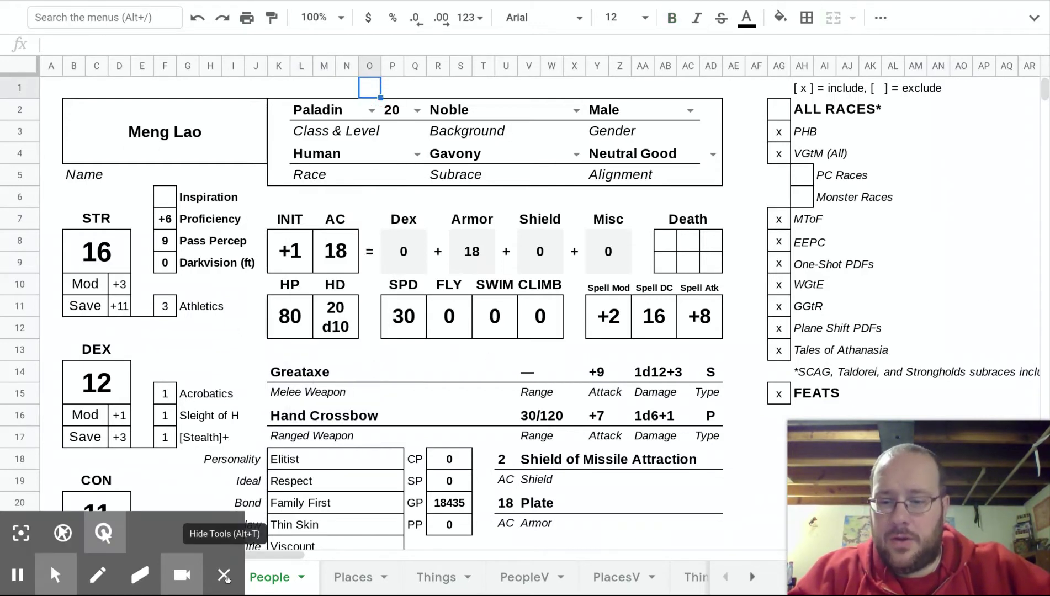
pyautogui.click(224, 575)
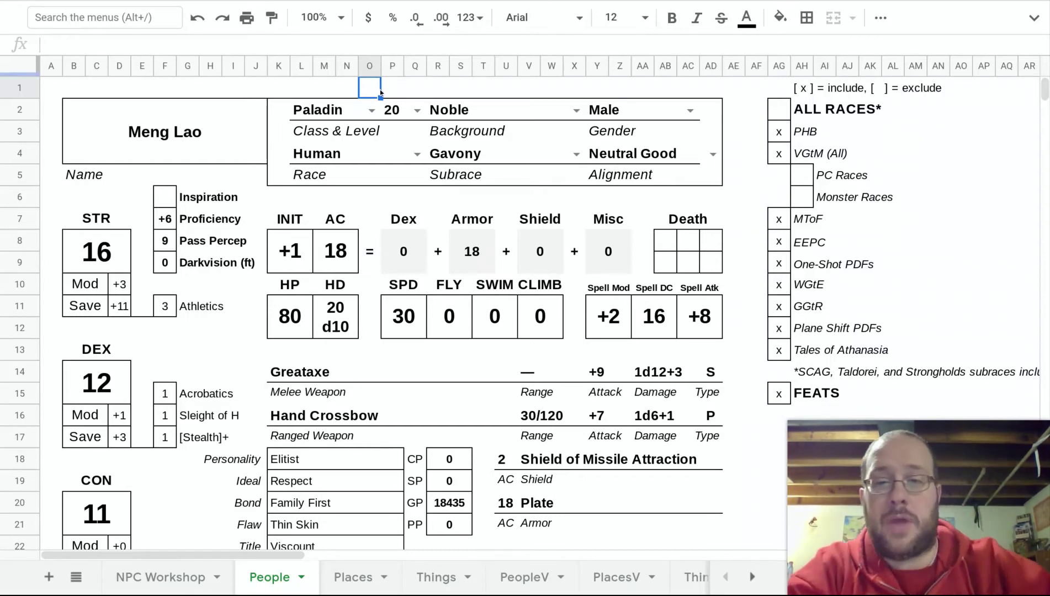
# Step: Set the Paladin's level to 3
pyautogui.click(419, 110)
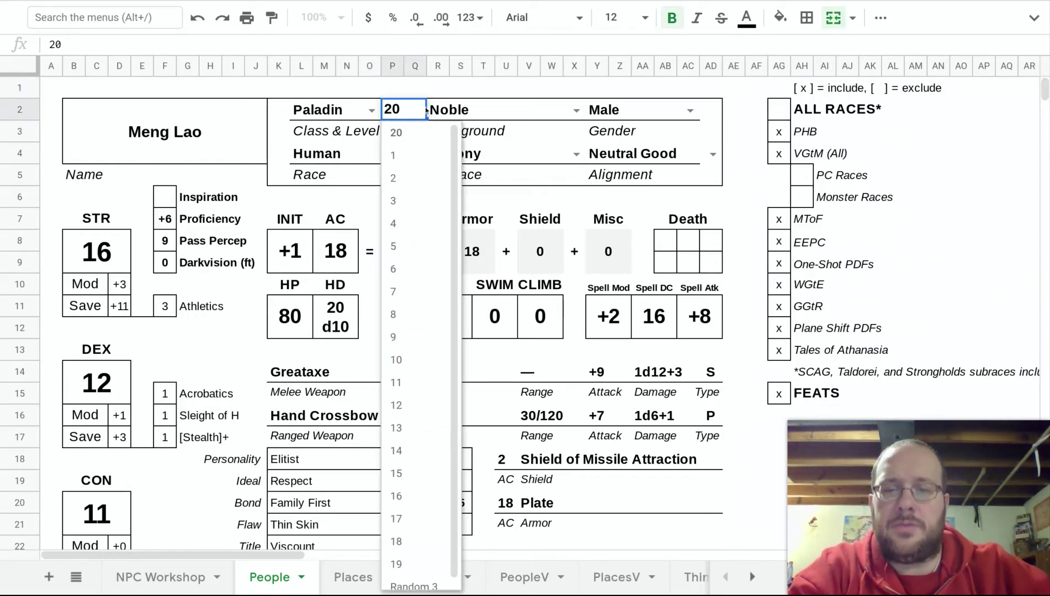
pyautogui.scroll(-5, 472, 434)
pyautogui.scroll(-1, 414, 542)
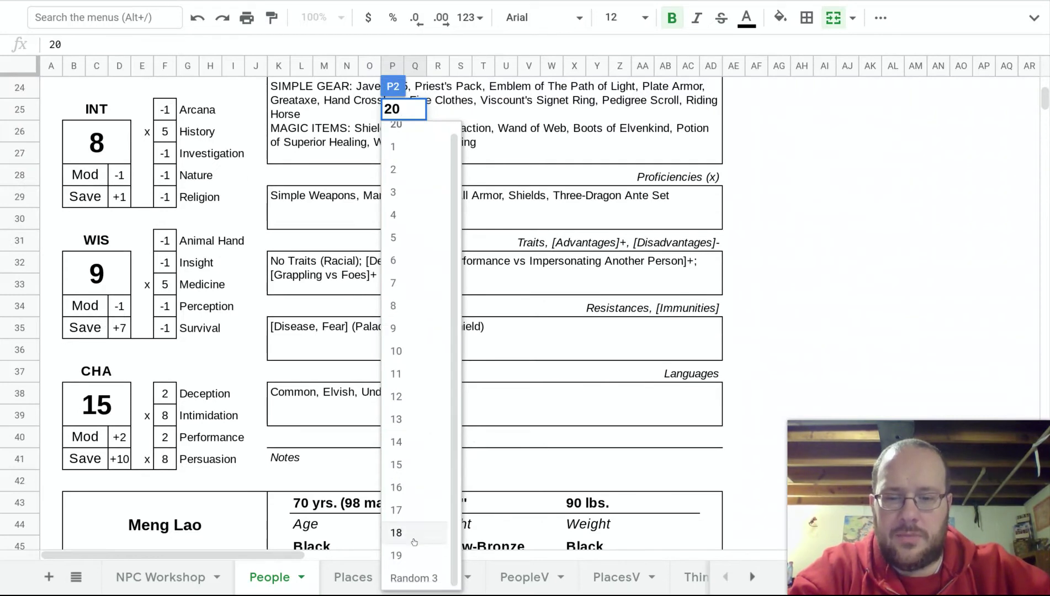
pyautogui.scroll(1, 411, 353)
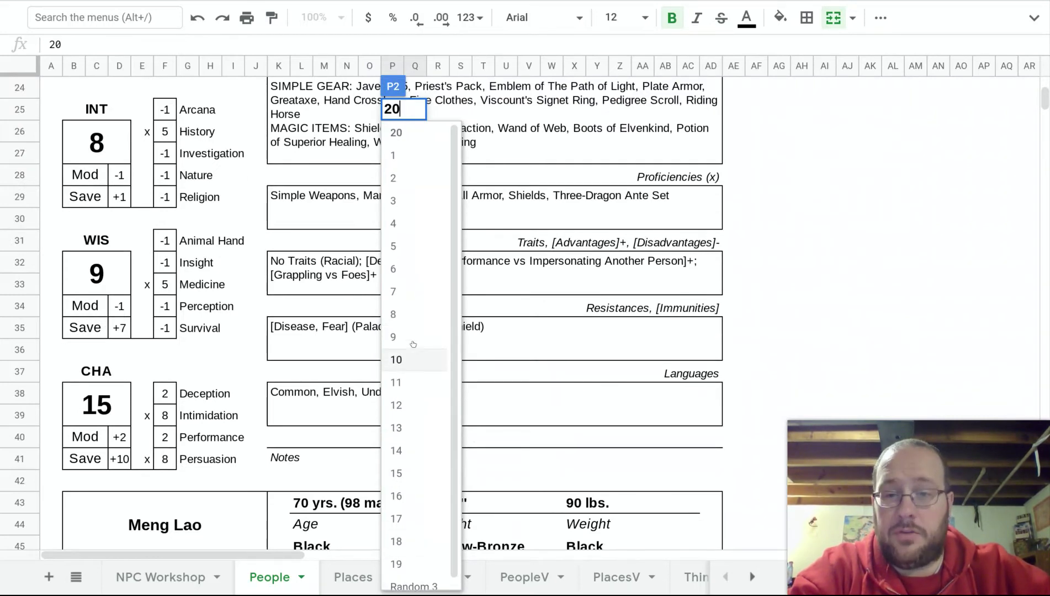
pyautogui.click(423, 201)
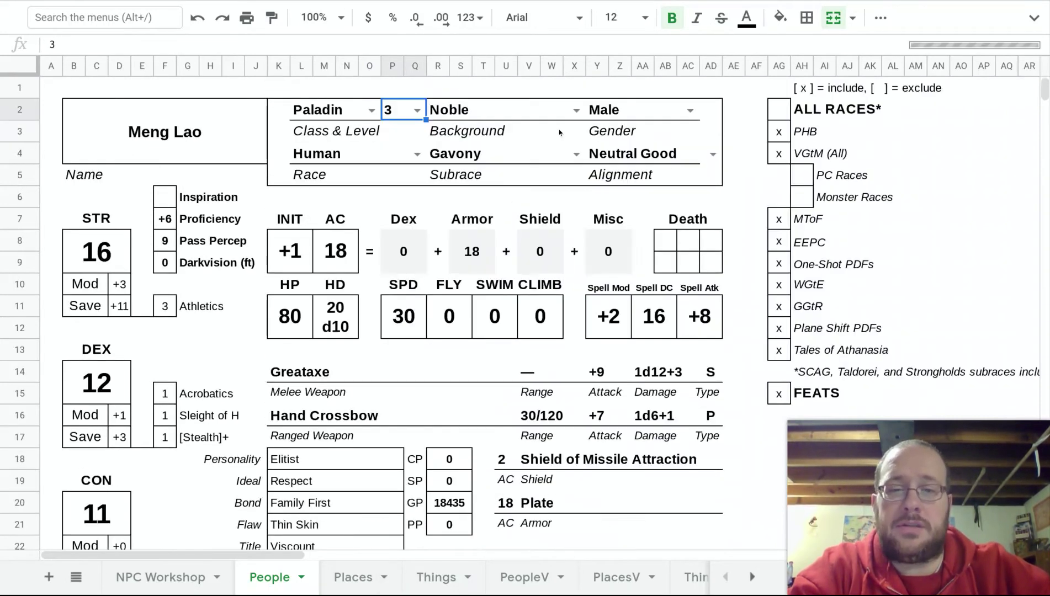
# Step: Set the character's background to Acolyte and the gender to Female
pyautogui.click(576, 112)
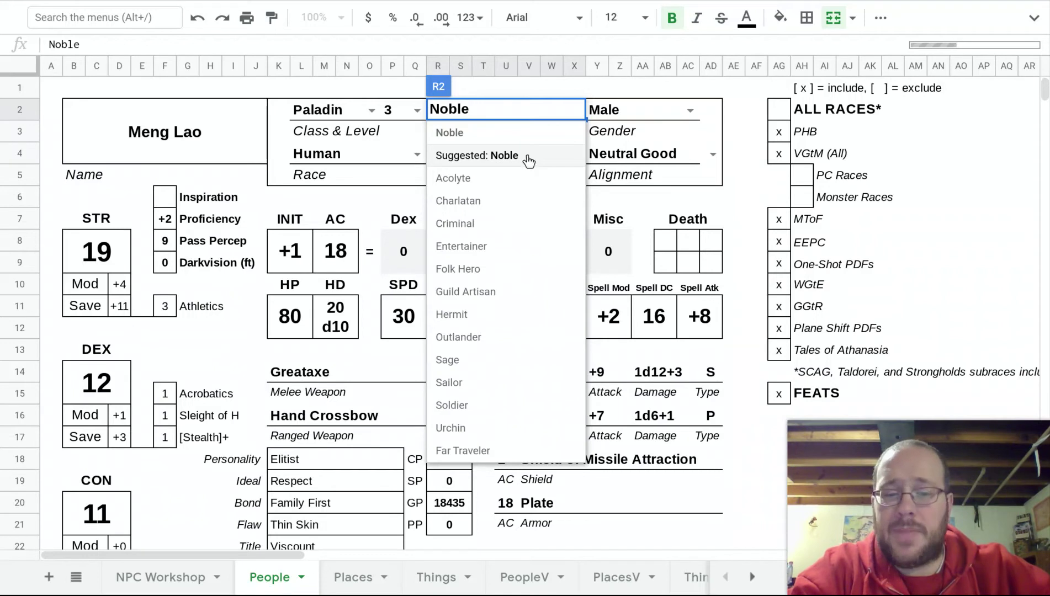
pyautogui.click(562, 95)
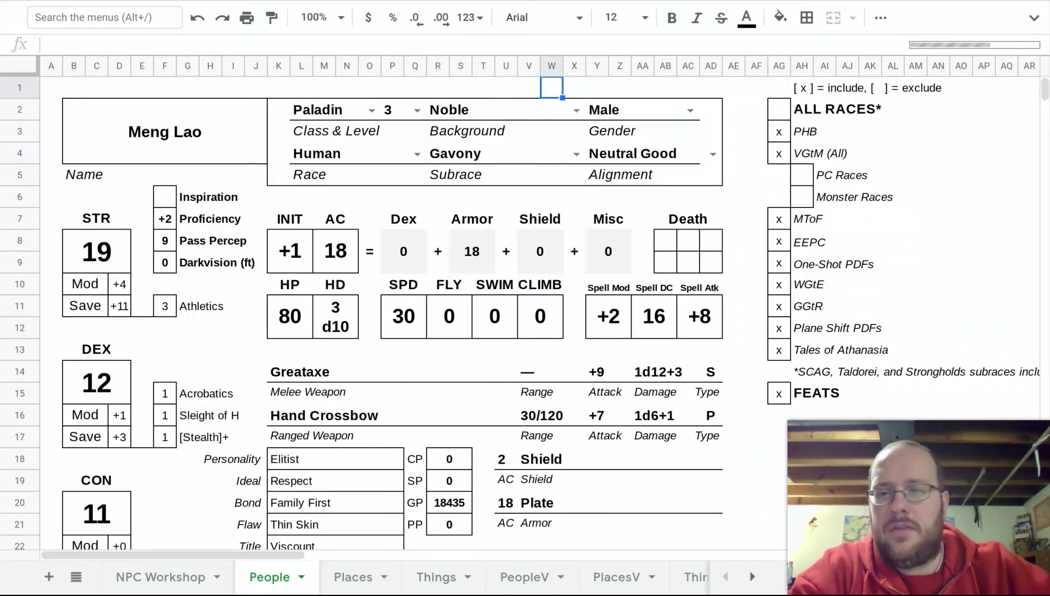
pyautogui.click(53, 89)
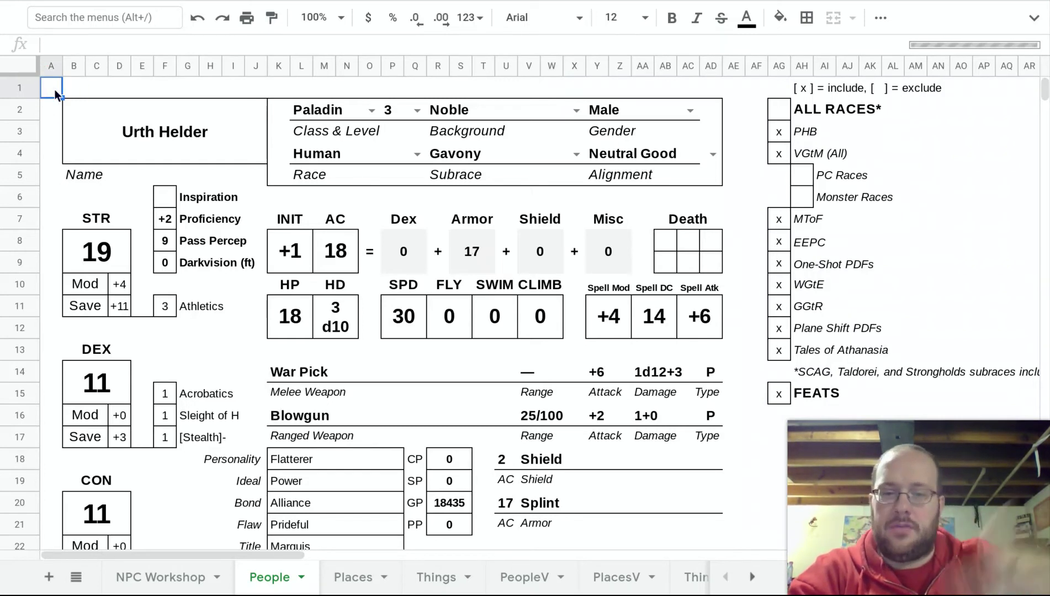
pyautogui.click(575, 109)
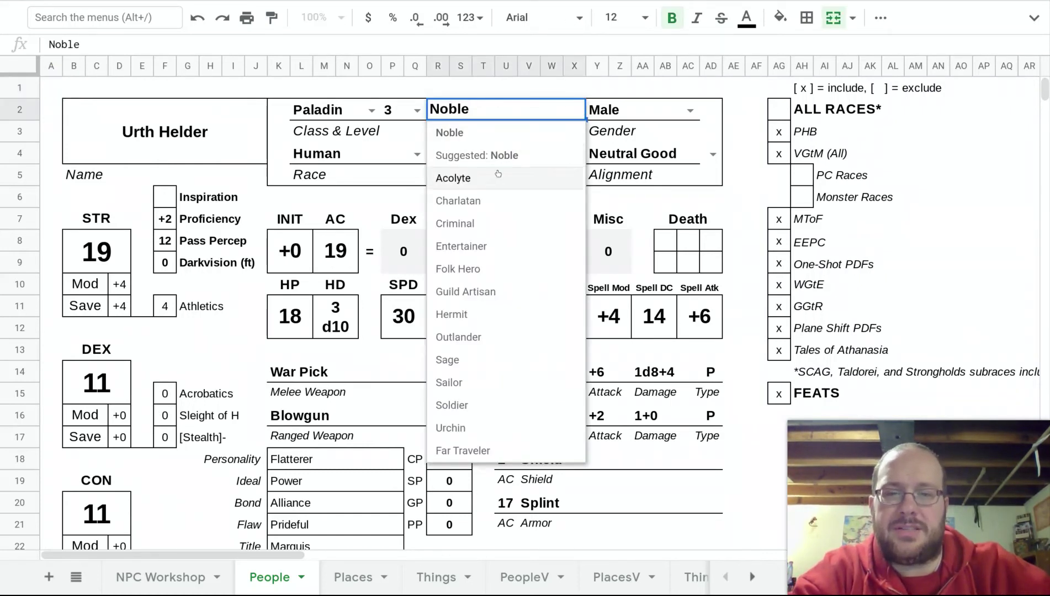
pyautogui.click(497, 179)
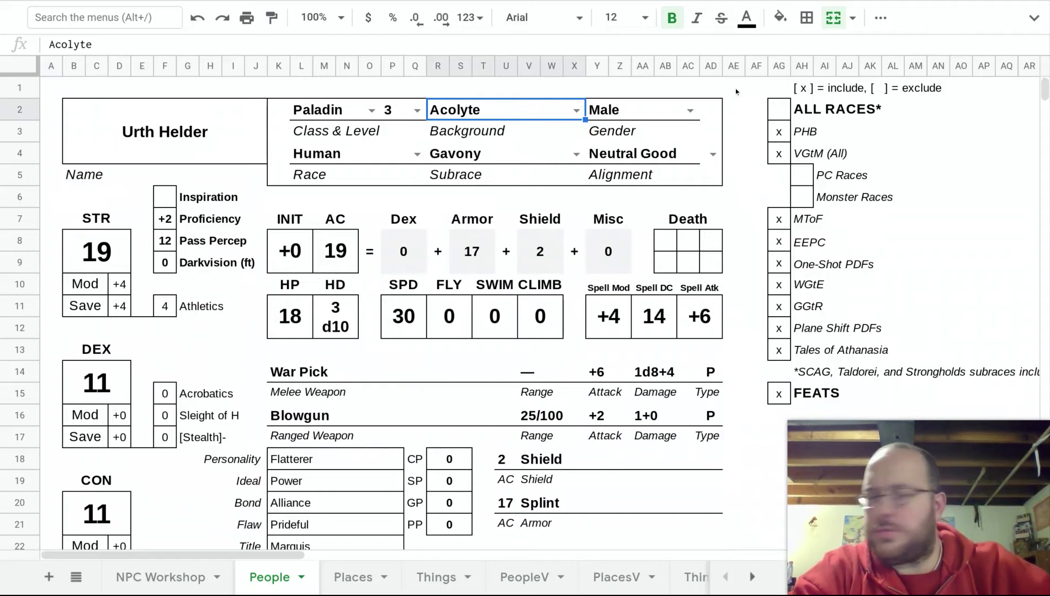
pyautogui.click(691, 112)
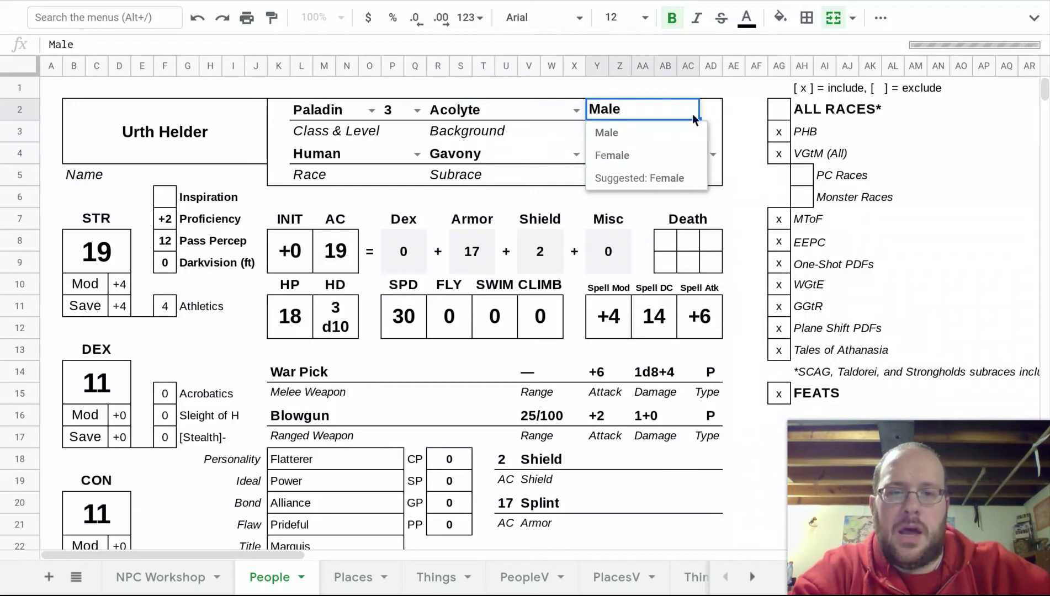
pyautogui.click(618, 160)
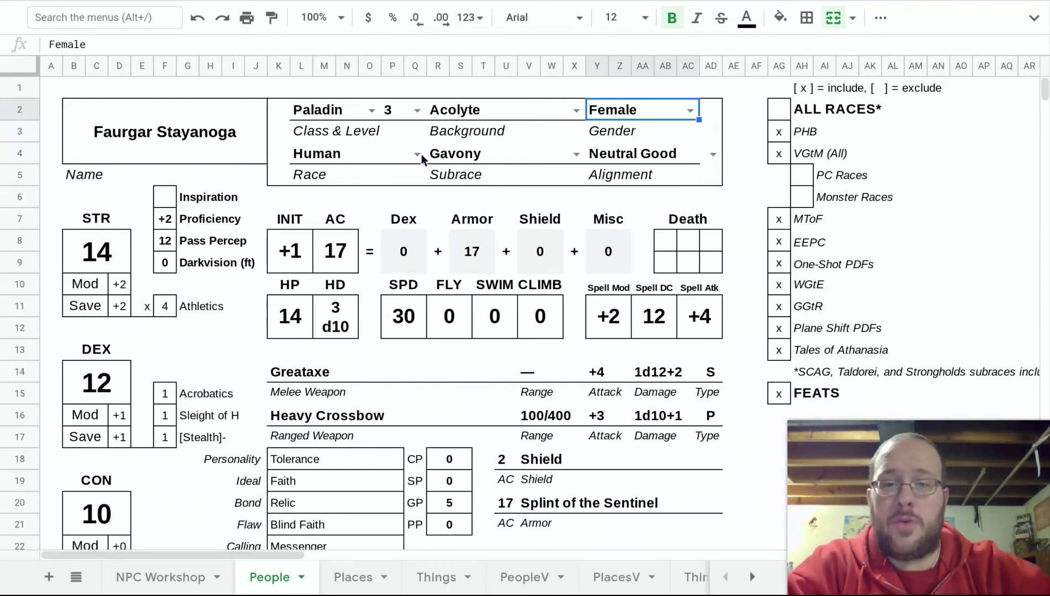
# Step: Look through the available races without choosing another one, and set the subrace to Stensia
pyautogui.click(417, 156)
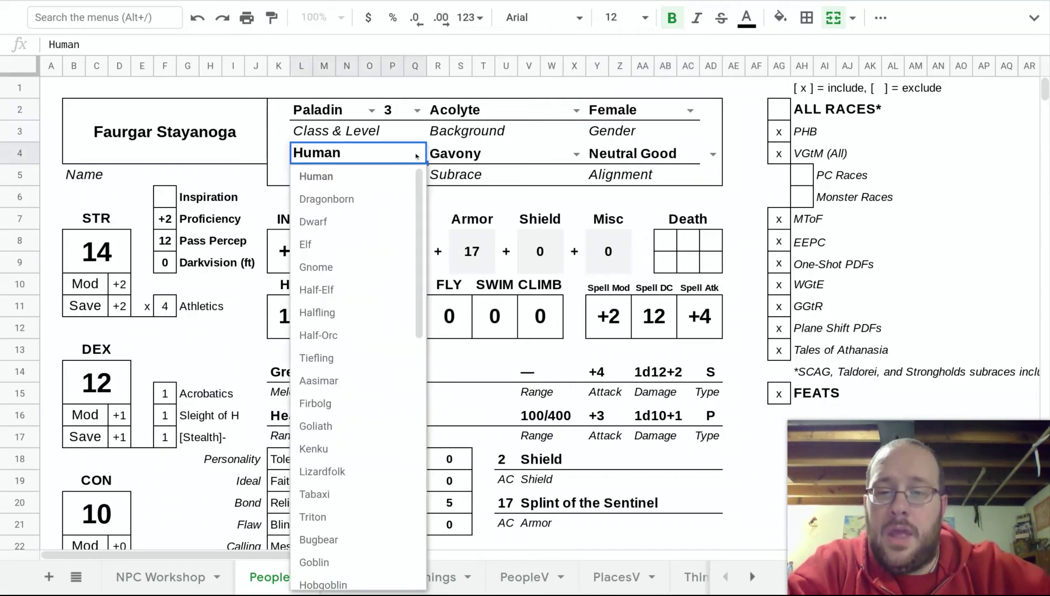
pyautogui.scroll(-10, 350, 249)
pyautogui.scroll(10, 350, 248)
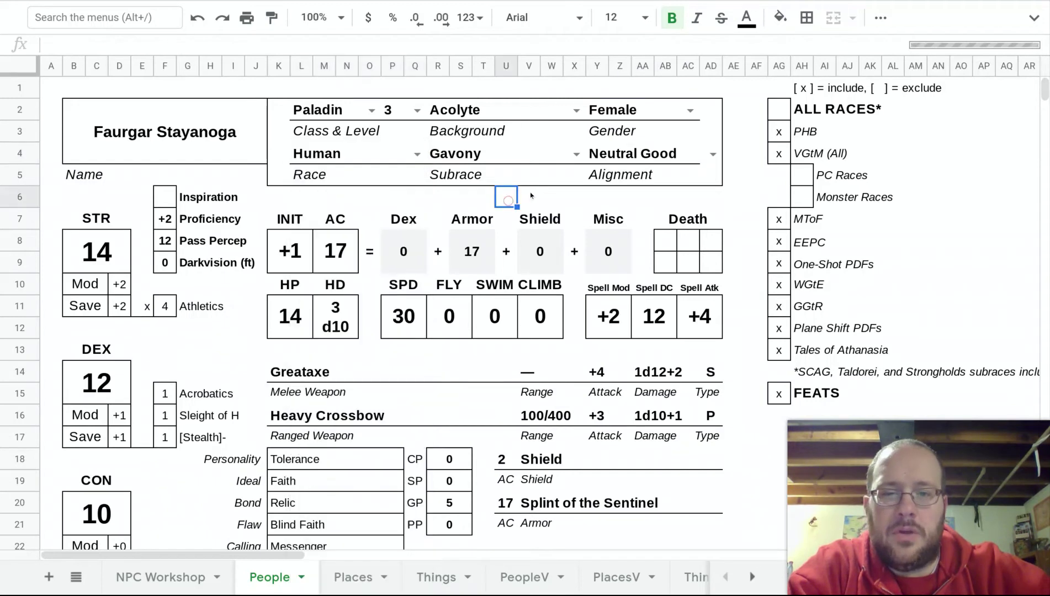
pyautogui.click(506, 197)
pyautogui.click(577, 156)
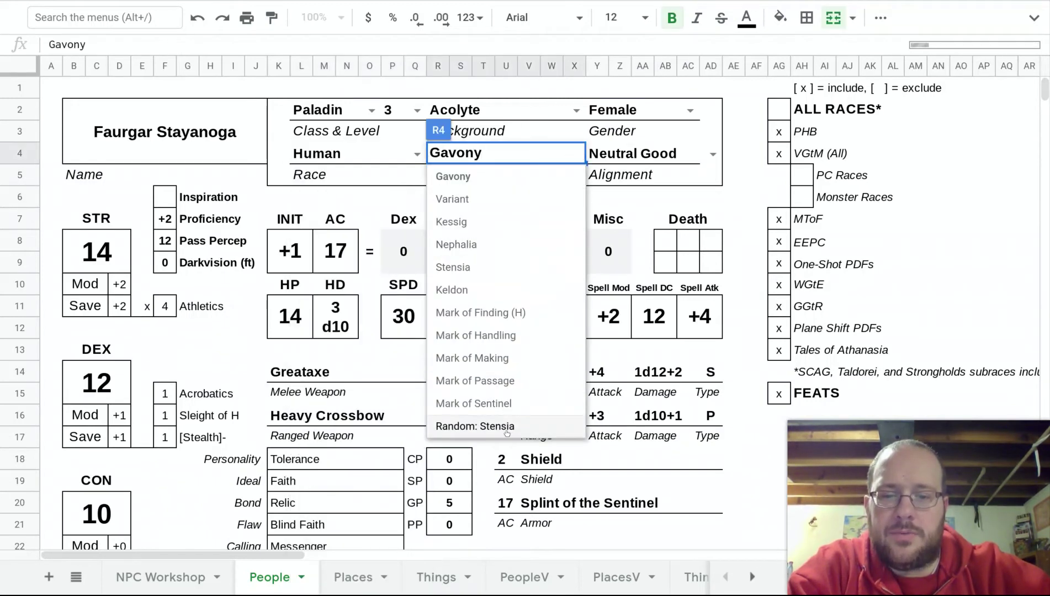
pyautogui.click(452, 267)
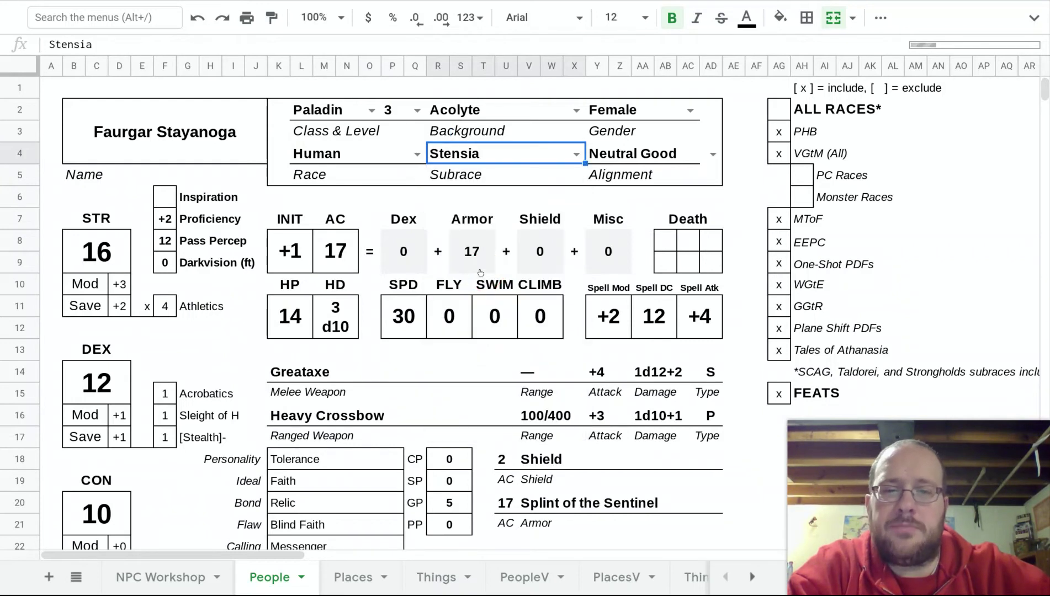
# Step: Set the character's alignment to Neutral and select the empty cell A1
pyautogui.click(712, 156)
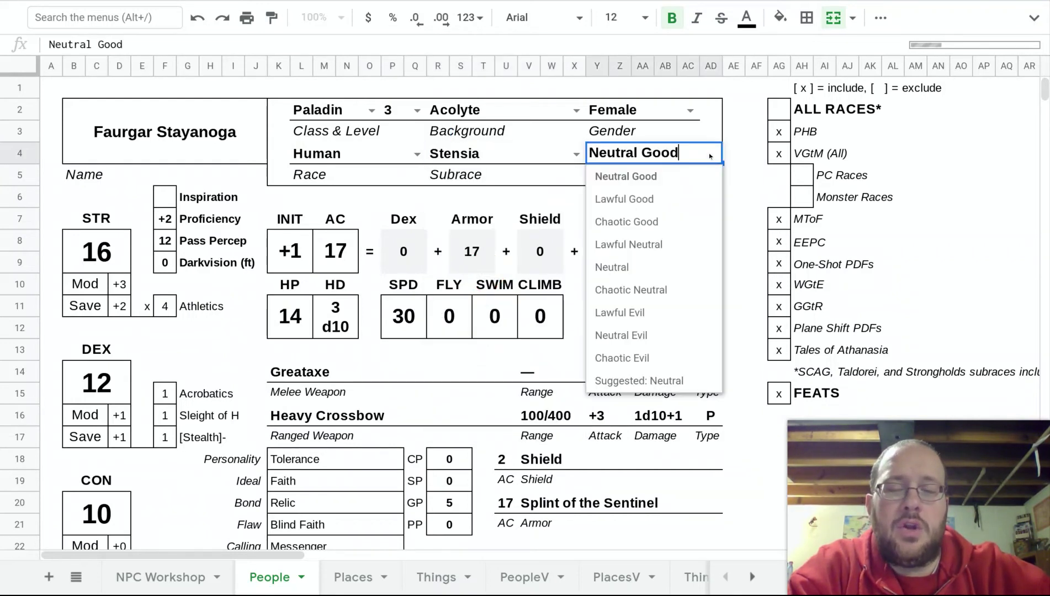
pyautogui.click(658, 273)
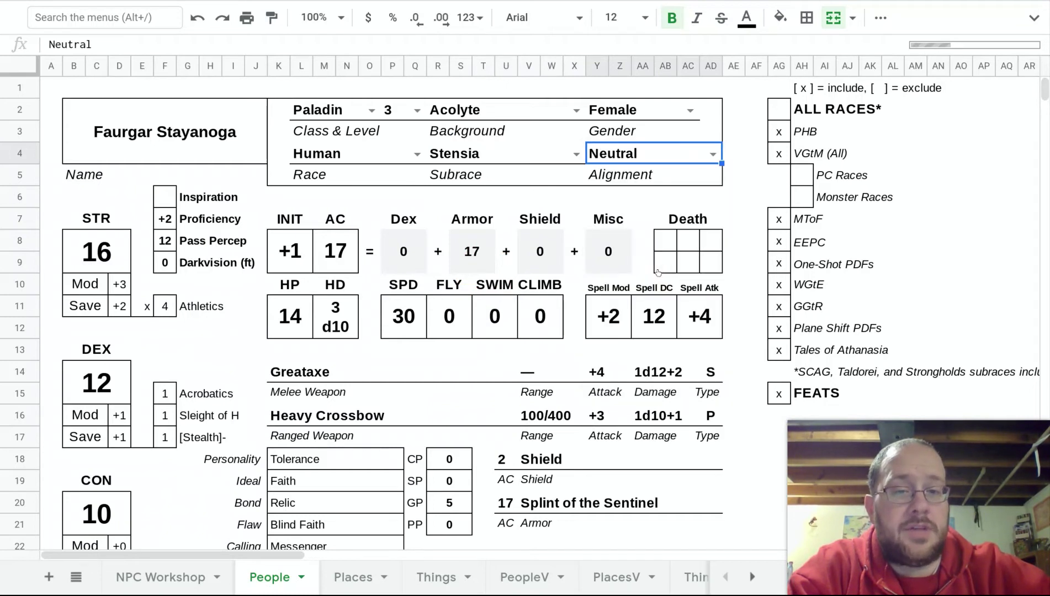
pyautogui.click(52, 93)
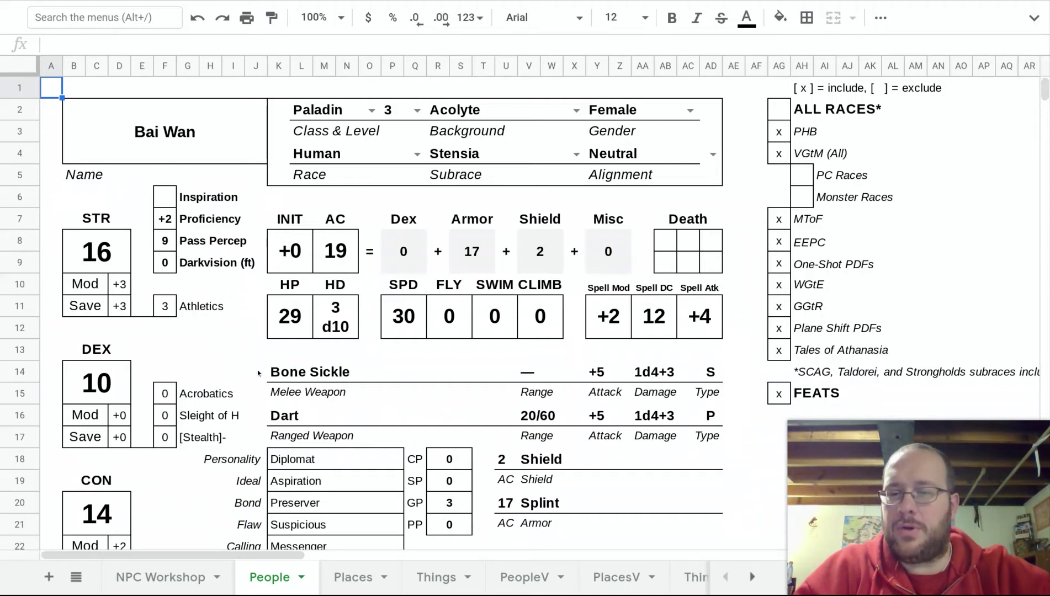
# Step: Set the Paladin Archetype below the Acolyte feature to The Crown
pyautogui.scroll(-10, 47, 202)
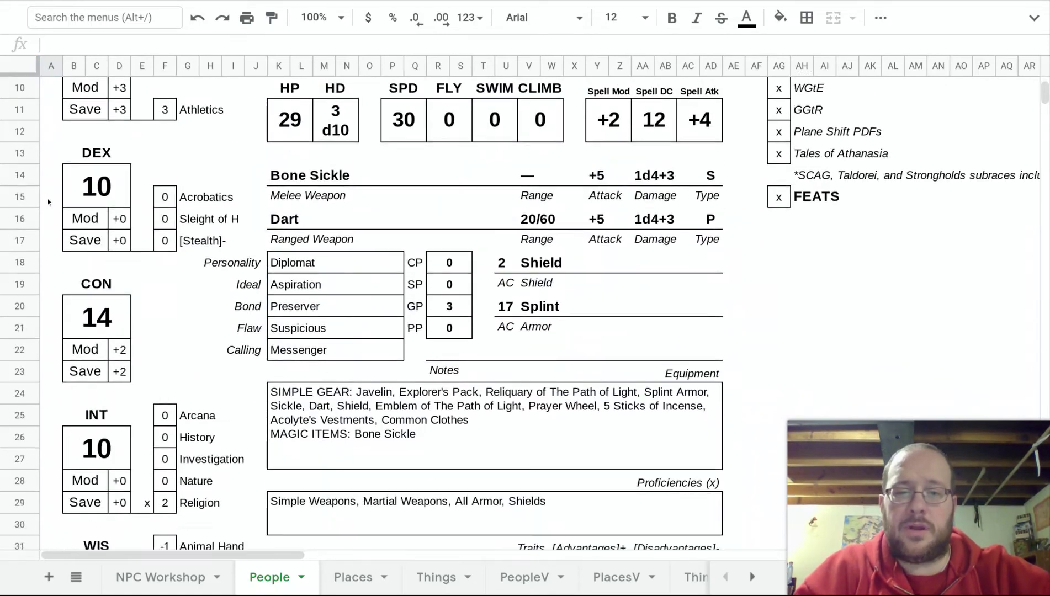
pyautogui.scroll(-10, 48, 202)
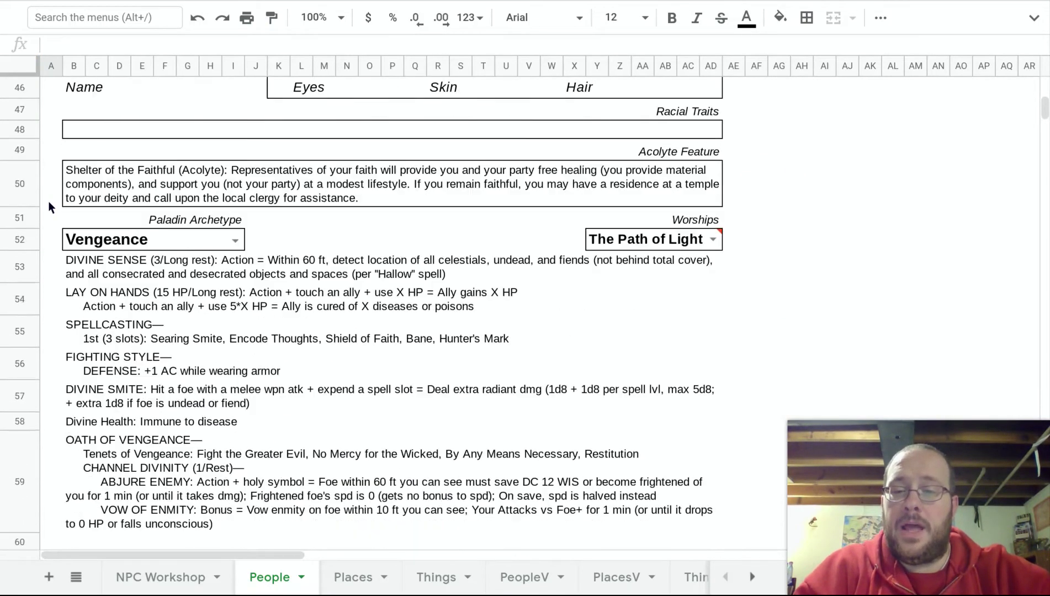
pyautogui.click(233, 113)
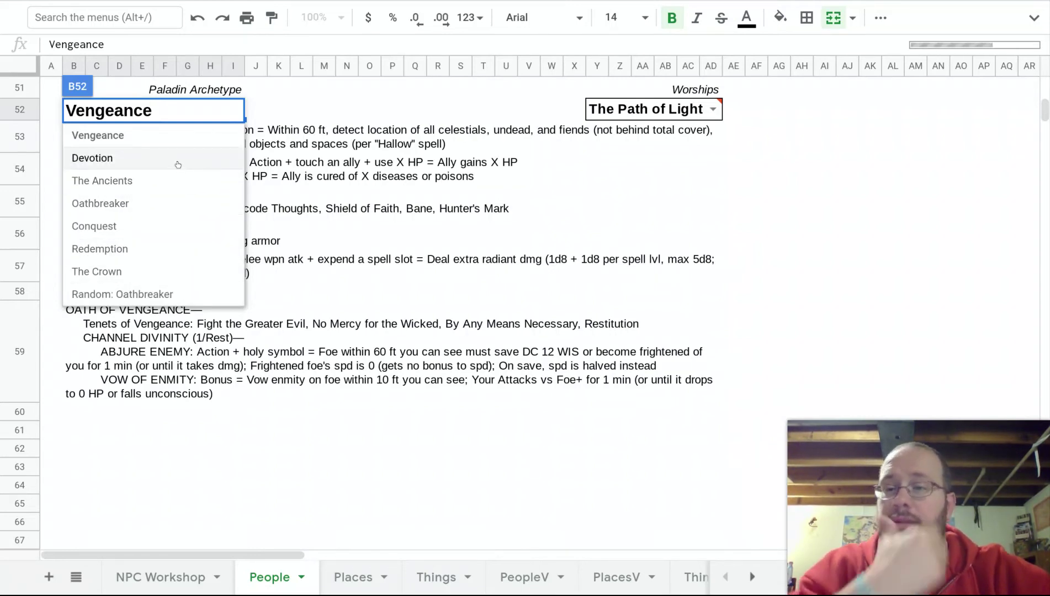
pyautogui.click(151, 271)
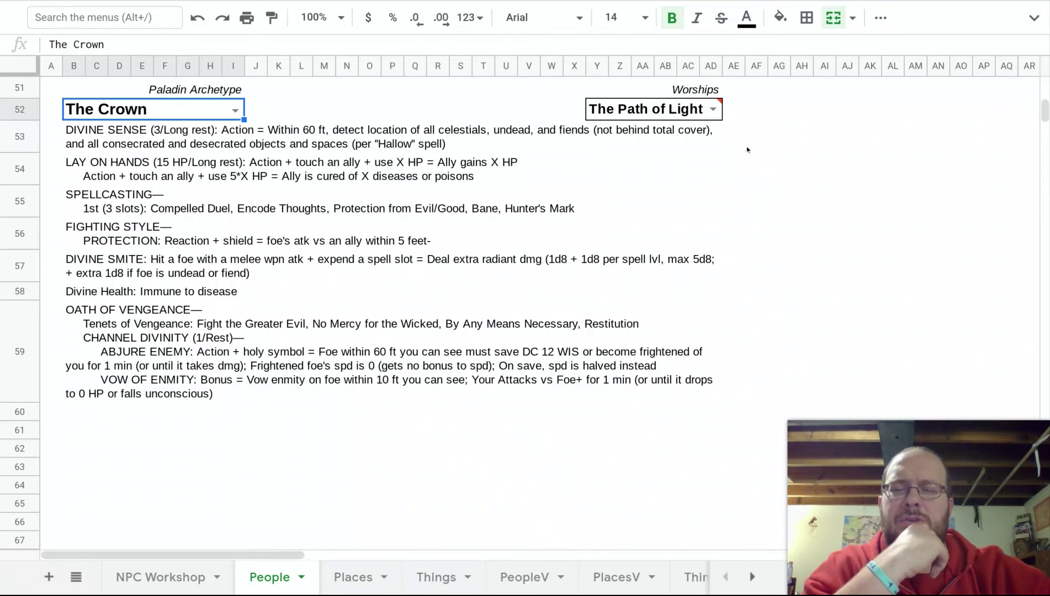
# Step: Set the deity in the Worships field to Balinor, checking the character's details at the start of the sheet before choosing
pyautogui.click(715, 110)
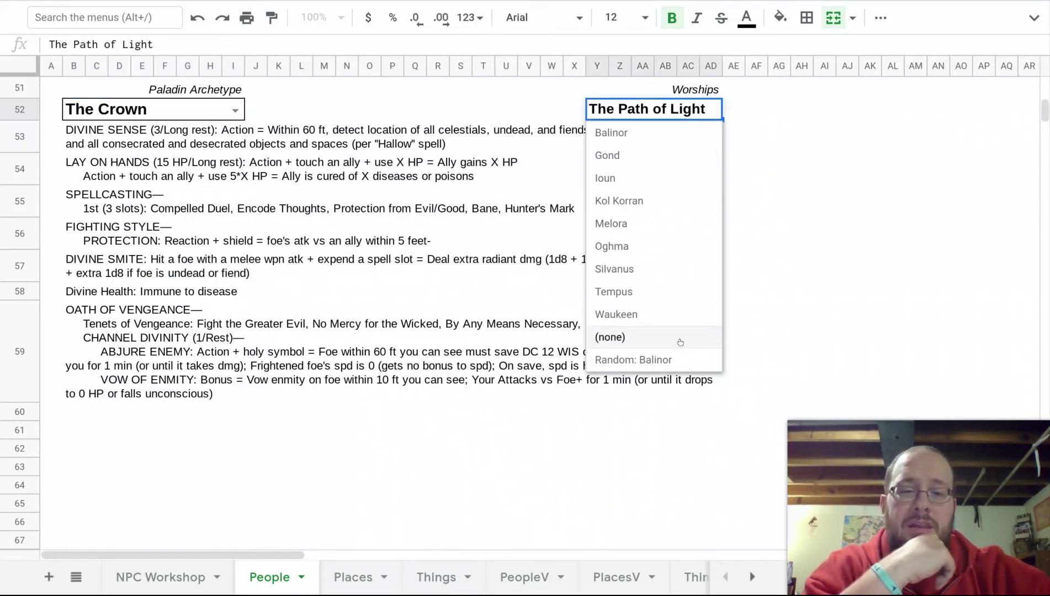
pyautogui.scroll(15, 746, 288)
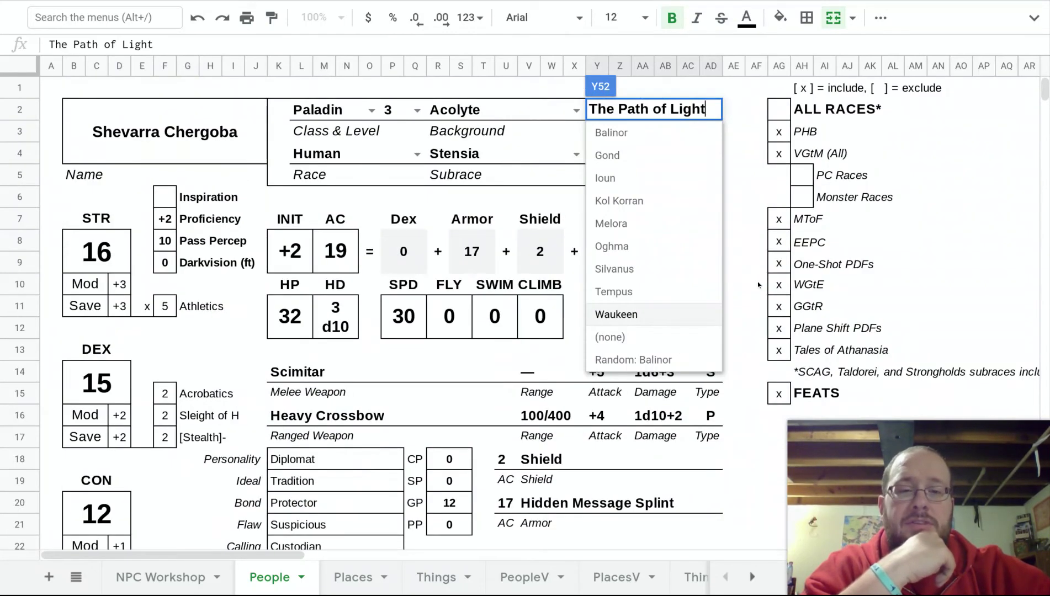
pyautogui.click(759, 285)
pyautogui.scroll(-13, 713, 285)
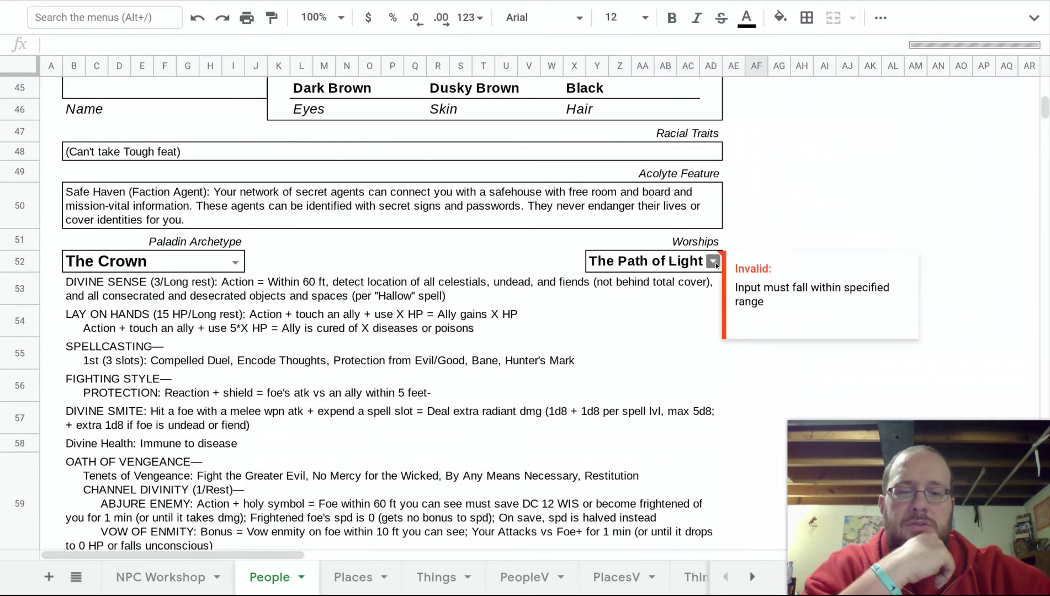
pyautogui.click(714, 264)
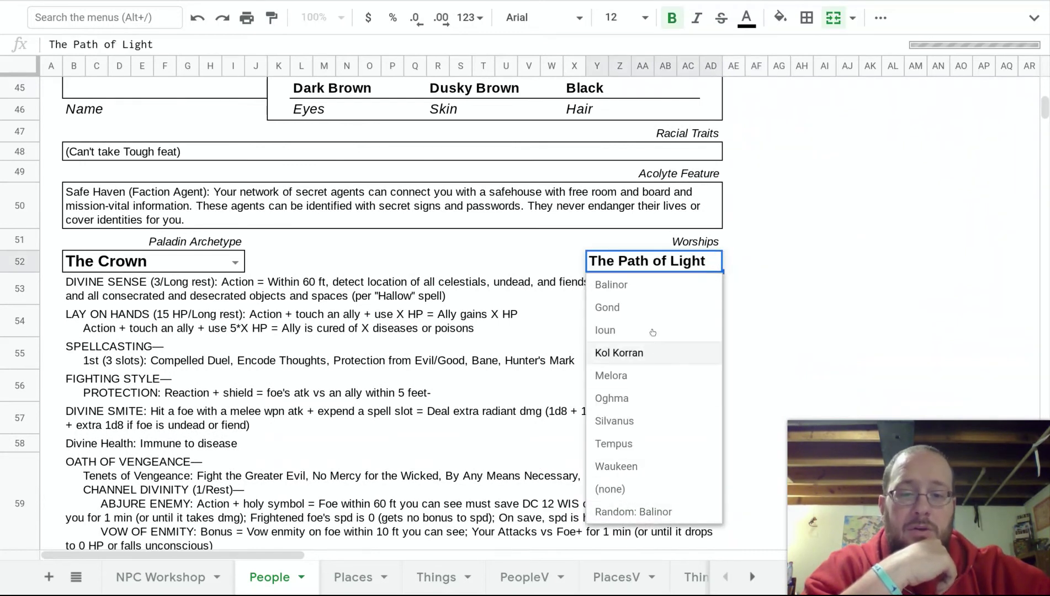
pyautogui.click(643, 290)
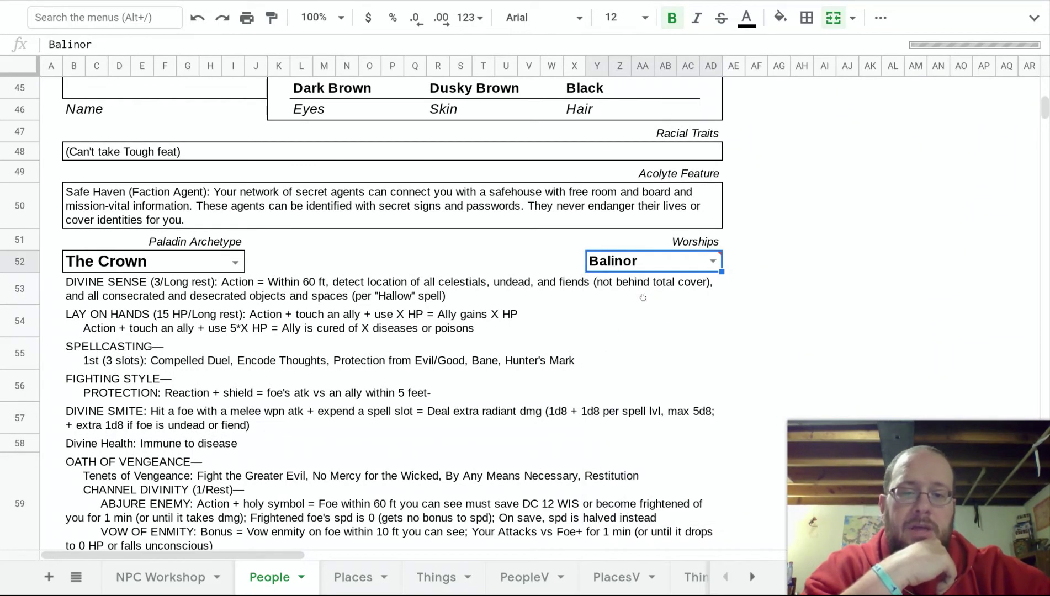
pyautogui.click(749, 325)
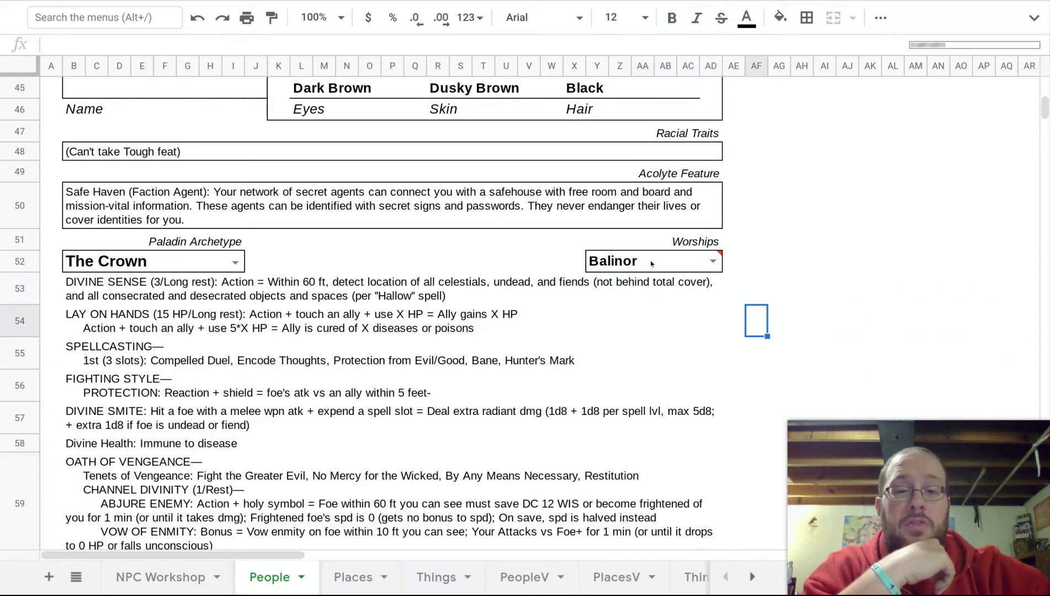
# Step: Regenerate the character's random stats and gear from the empty cell A1 and inspect the armor entry
pyautogui.scroll(15, 748, 227)
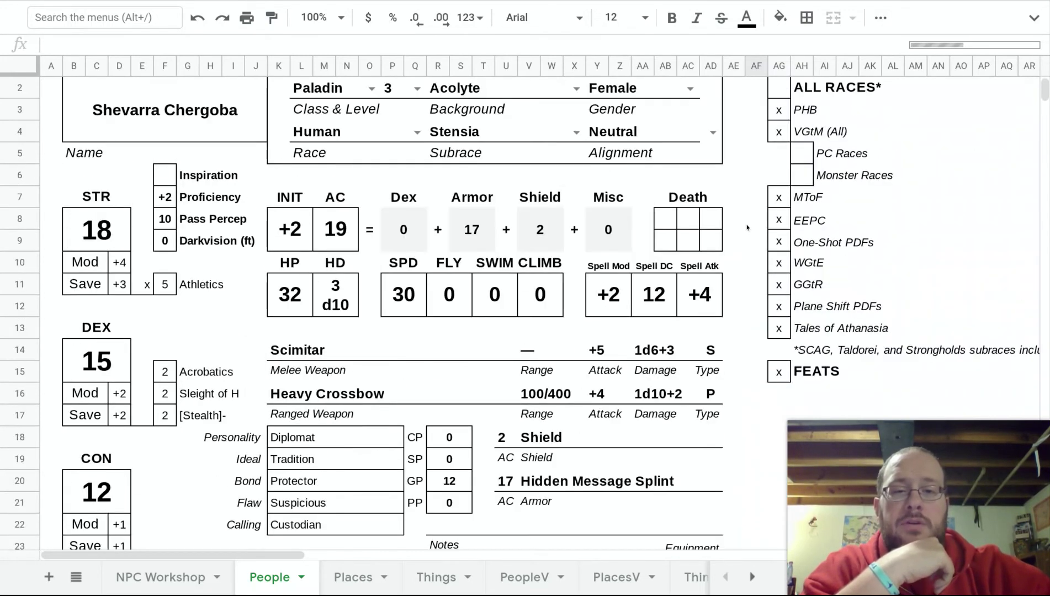
pyautogui.scroll(1, 747, 227)
pyautogui.click(52, 87)
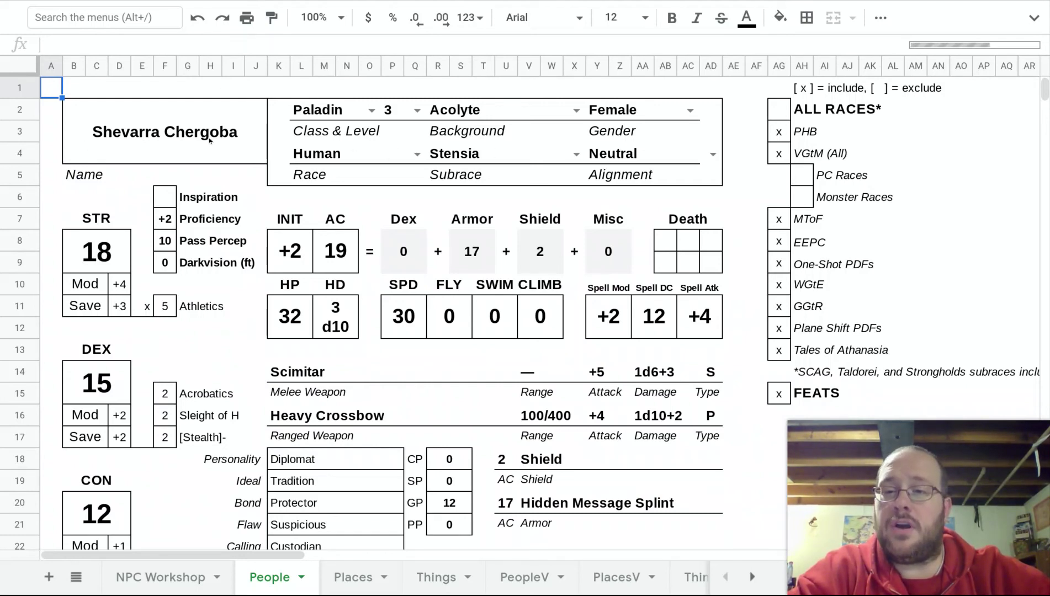
pyautogui.click(275, 373)
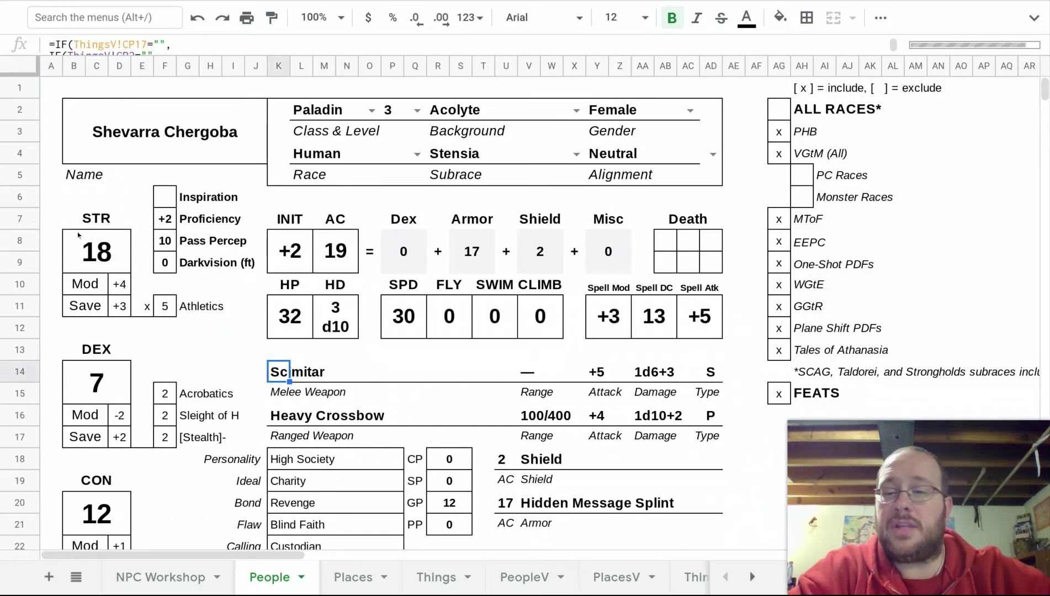
pyautogui.click(49, 94)
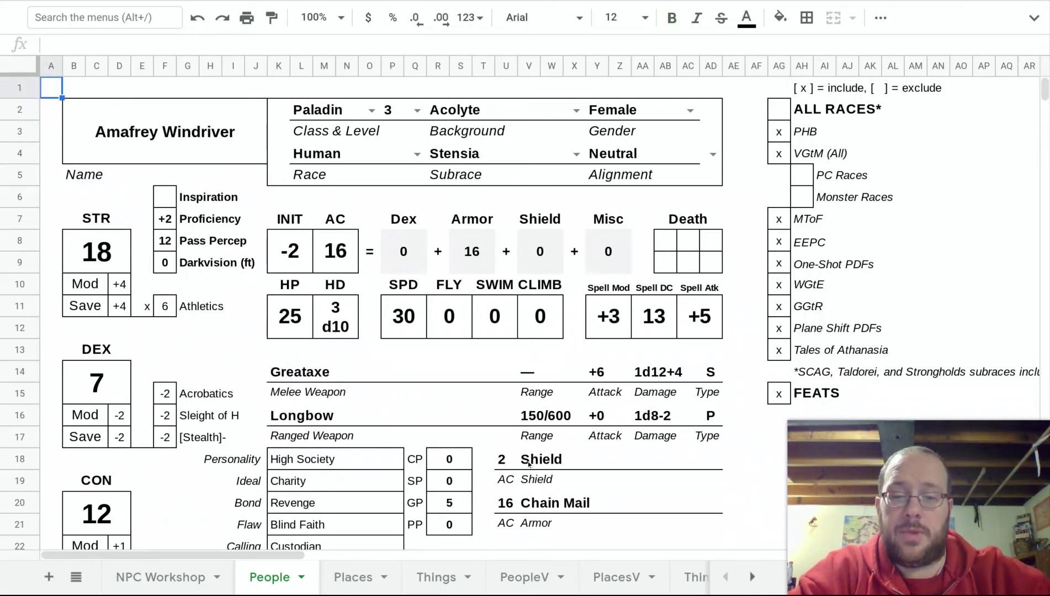
pyautogui.click(528, 482)
pyautogui.click(529, 503)
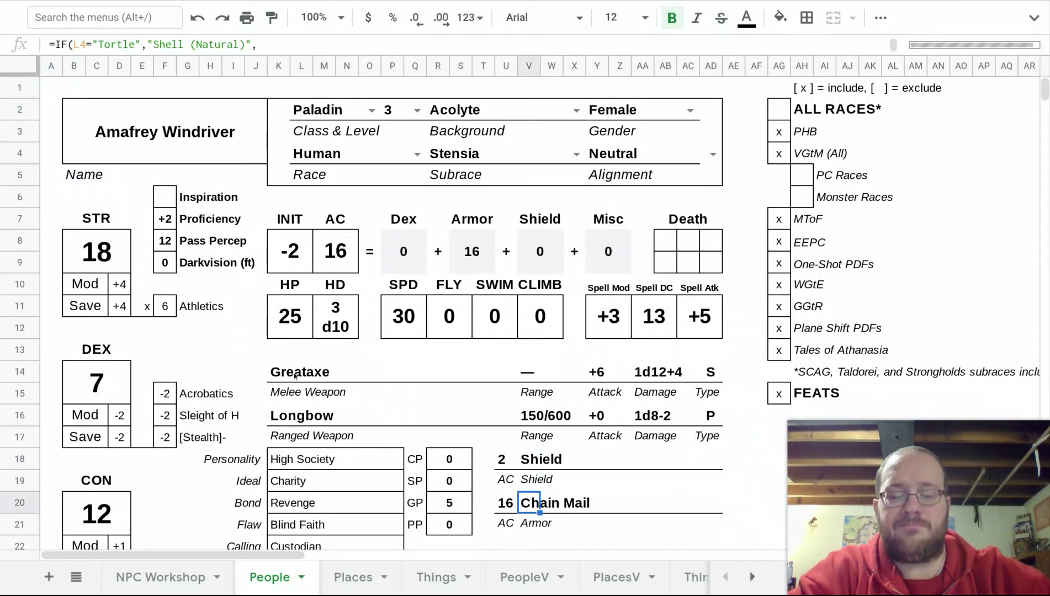
# Step: Regenerate the character's random stats and gear from the empty cell A1 and review the equipment, traits and languages
pyautogui.click(52, 92)
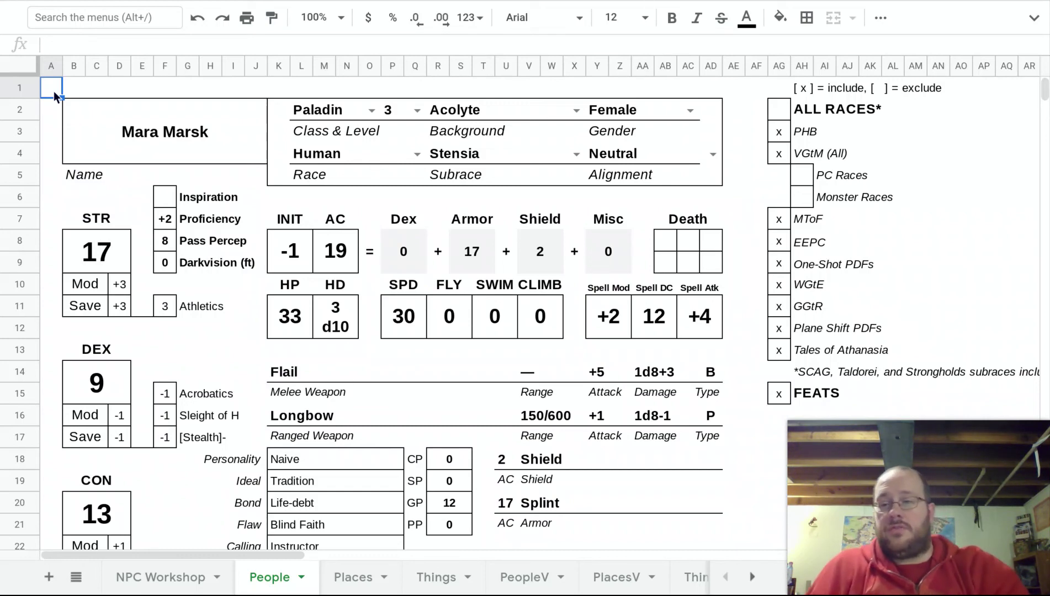
pyautogui.scroll(-3, 54, 94)
pyautogui.scroll(-6, 54, 95)
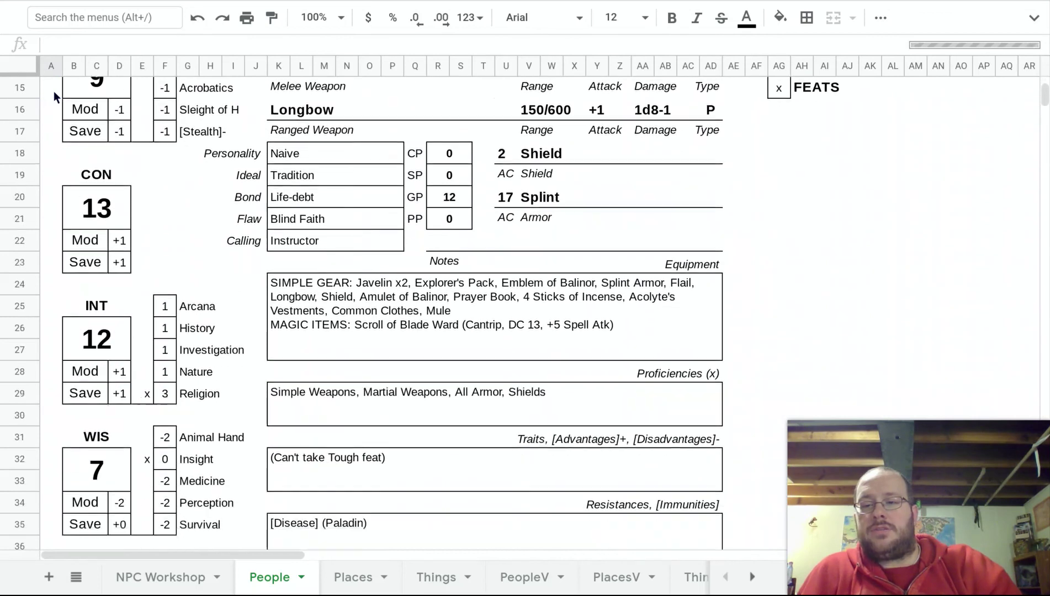
pyautogui.scroll(-1, 53, 95)
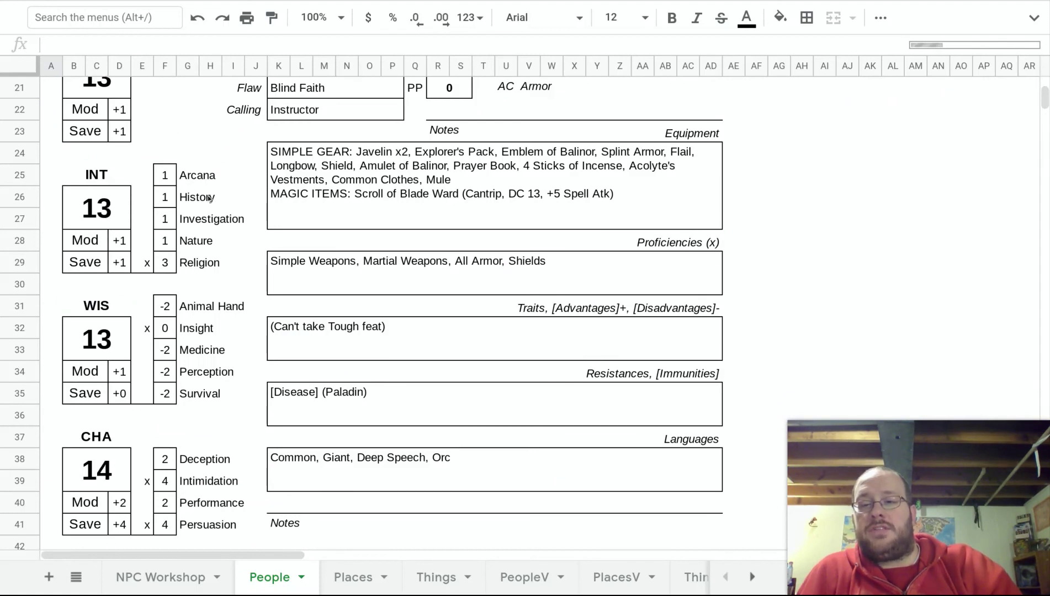
# Step: Inspect the proficiency marker cells beside the Religion, Insight and Animal Hand skills
pyautogui.hotkey('ctrl', 'Home')
pyautogui.scroll(-8, 176, 409)
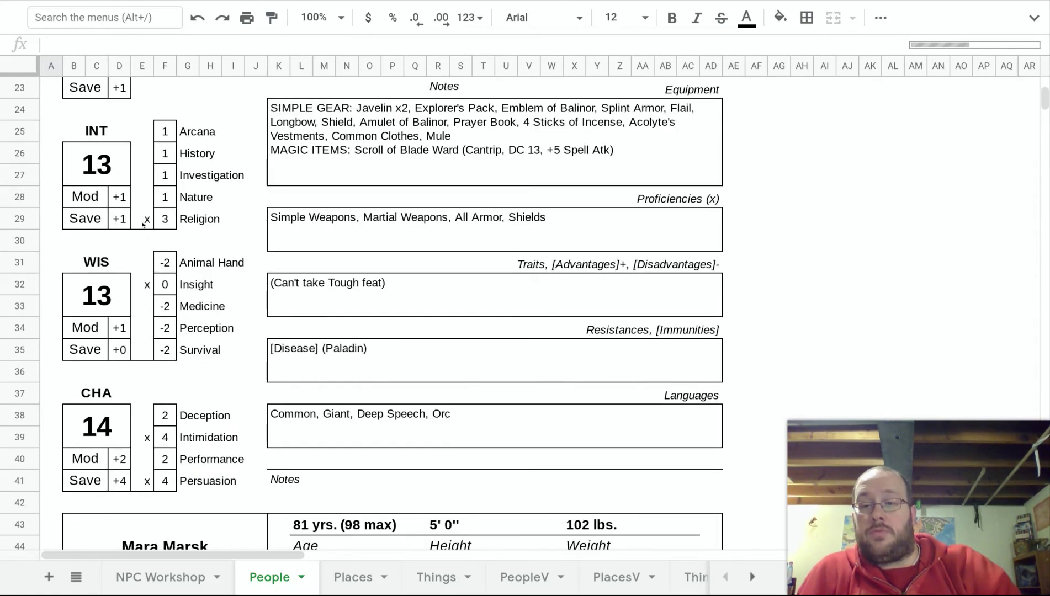
pyautogui.click(143, 223)
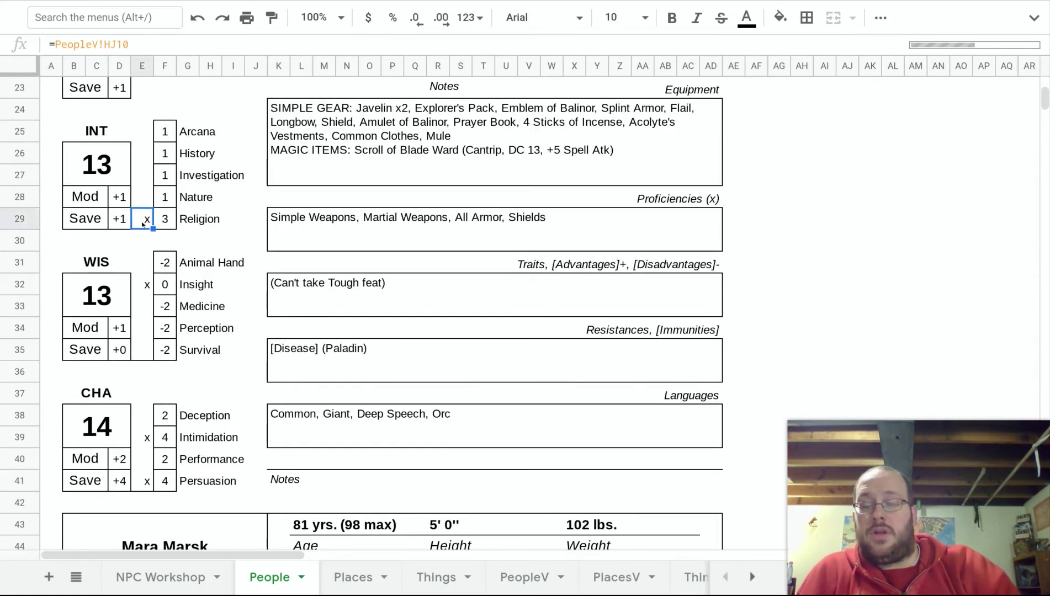
pyautogui.click(145, 285)
pyautogui.click(144, 262)
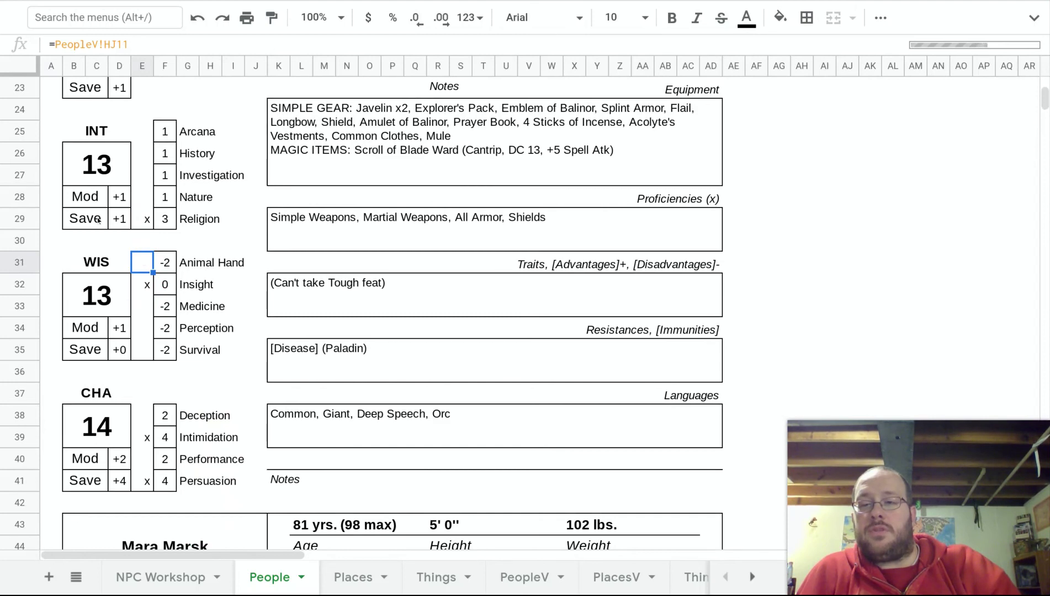
# Step: Return to the empty cell A1, reroll the character's random details once more and dismiss the recording limit notice
pyautogui.scroll(8, 84, 165)
pyautogui.click(54, 87)
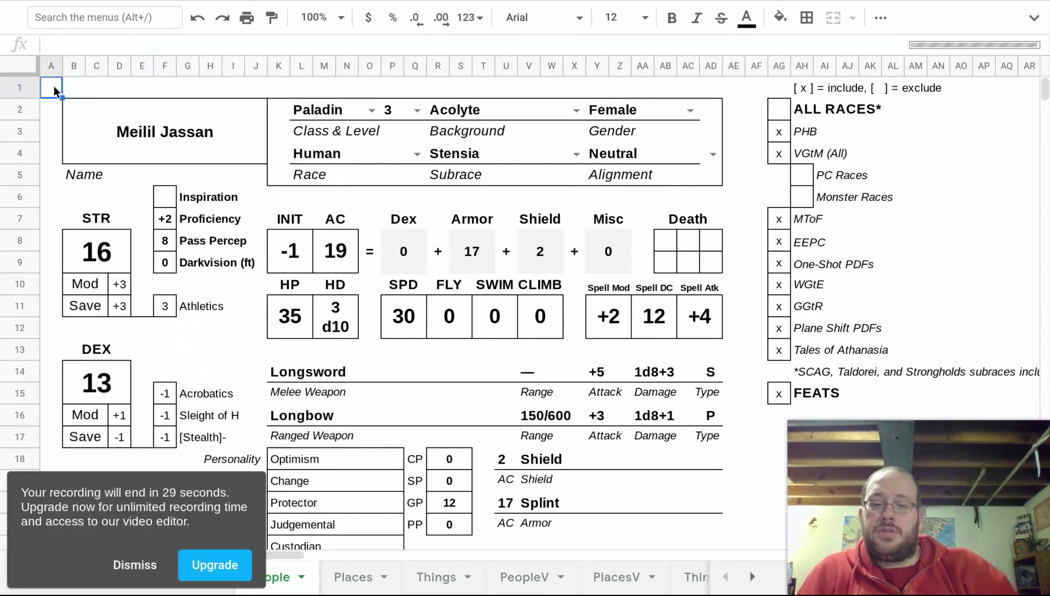
pyautogui.click(147, 567)
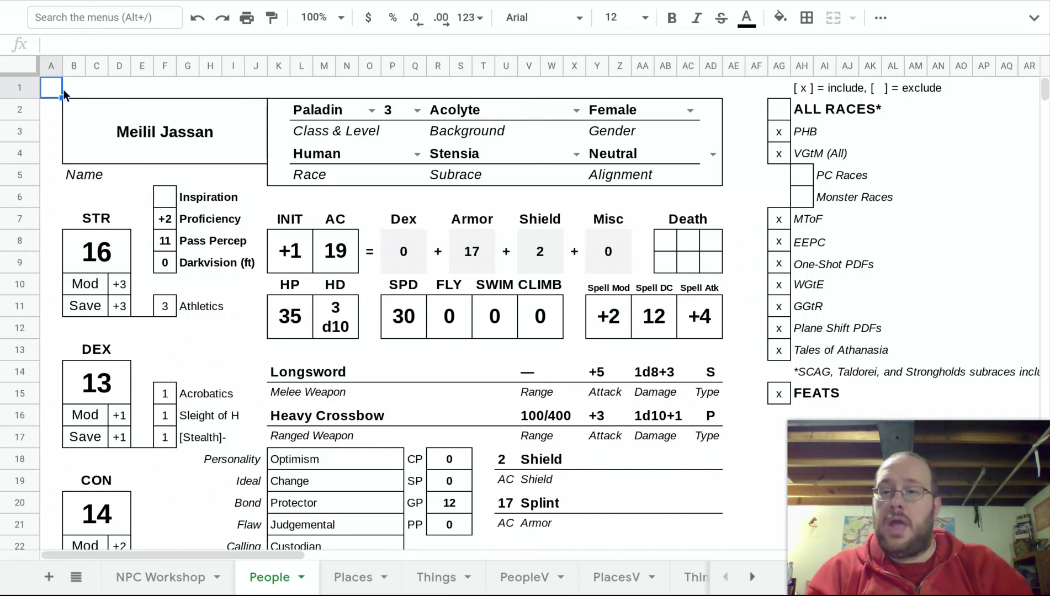
# Step: Select the complete character sheet from the name cell through the end of the biography, B2:AD80, and copy it
pyautogui.click(98, 114)
pyautogui.scroll(-20, 702, 209)
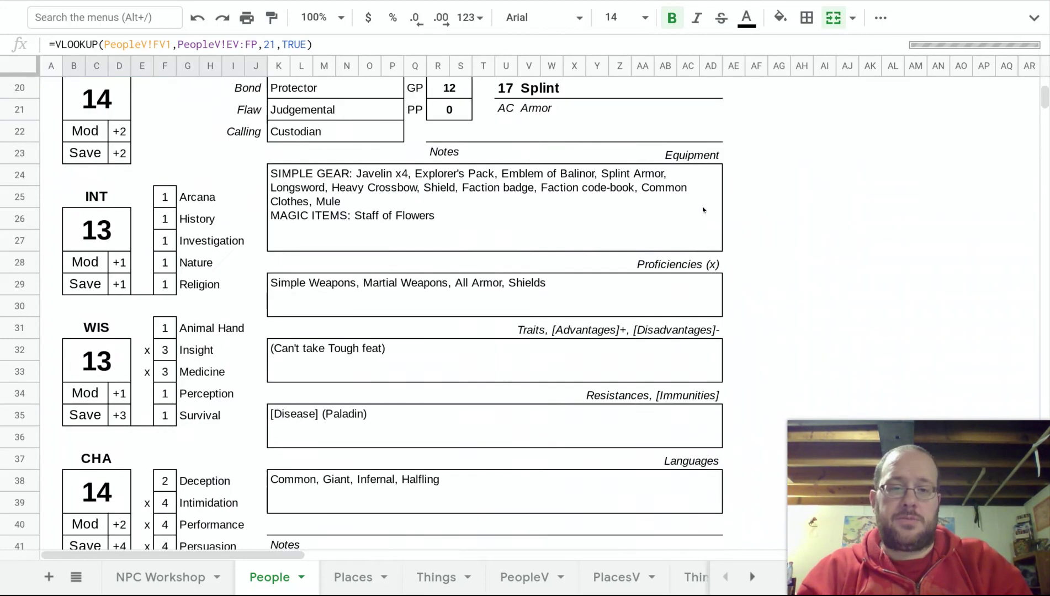
pyautogui.scroll(-7, 704, 209)
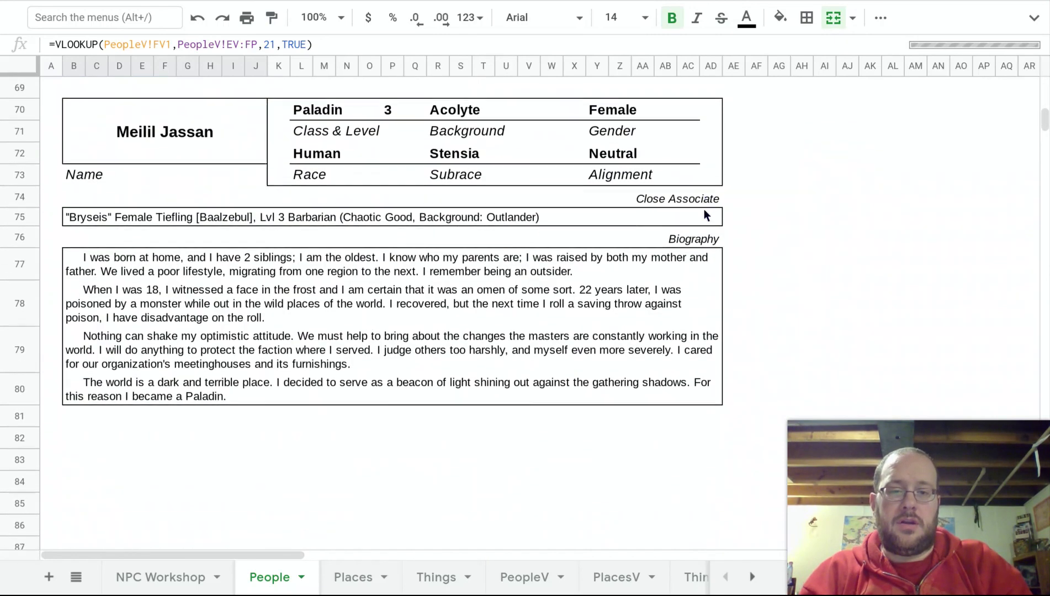
pyautogui.click(704, 242)
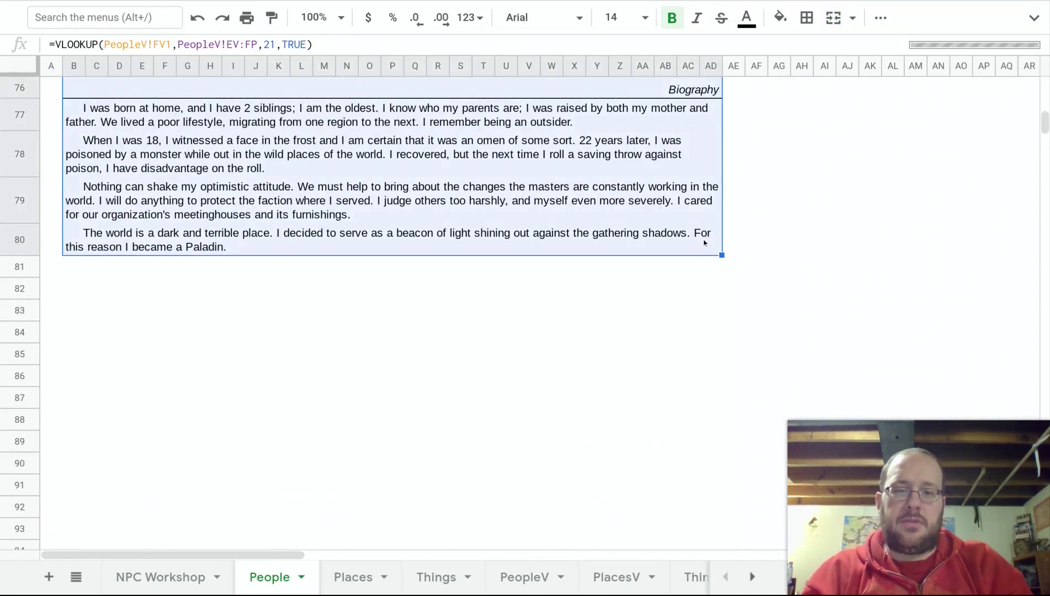
pyautogui.scroll(20, 704, 240)
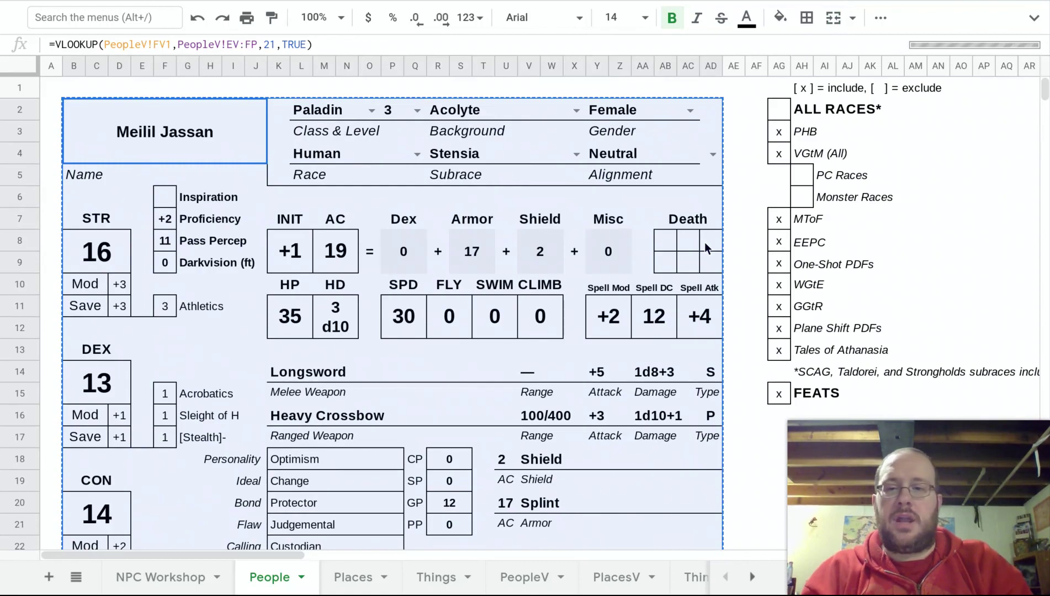